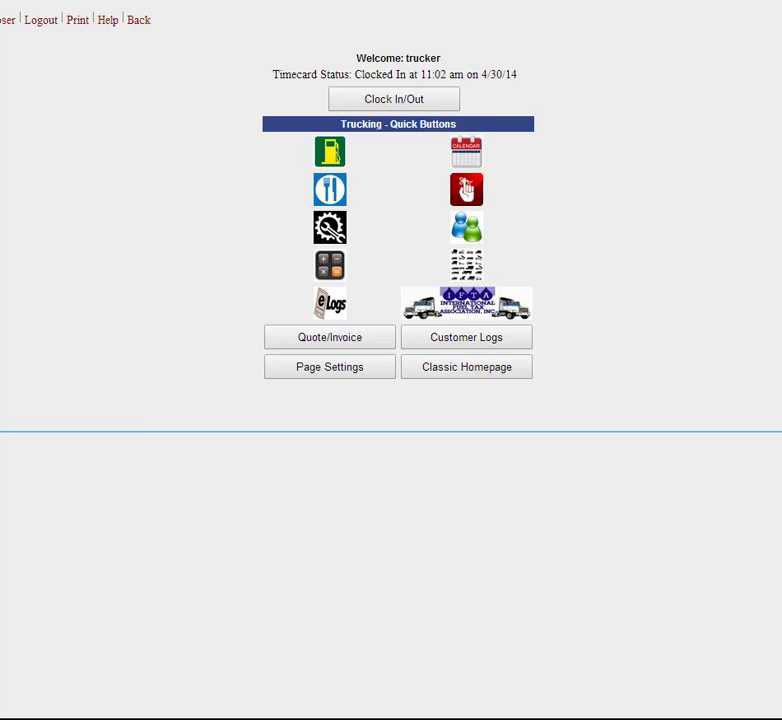
Open the clock in/out page, then return to the dashboard still clocked in since 11:02 am
left_click(367, 101)
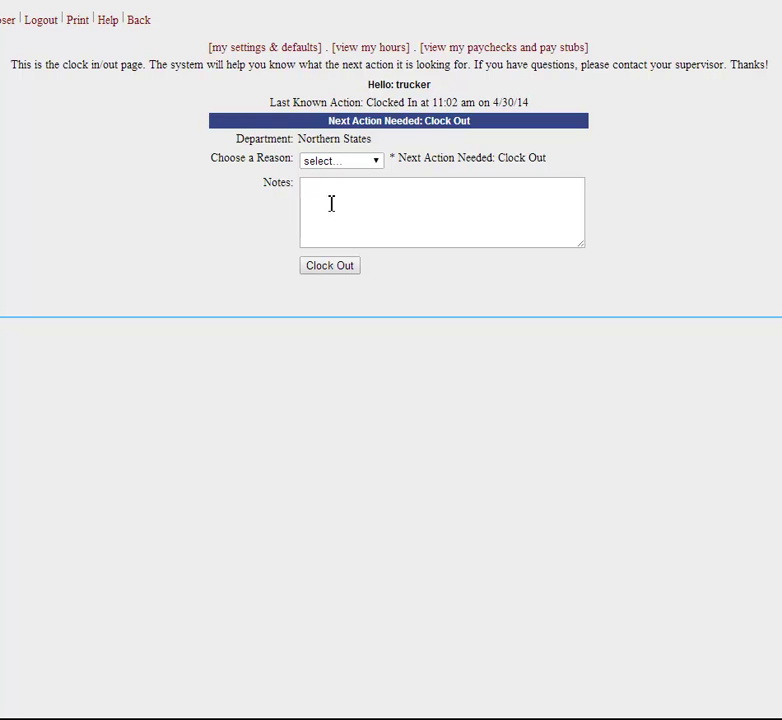
left_click(370, 208)
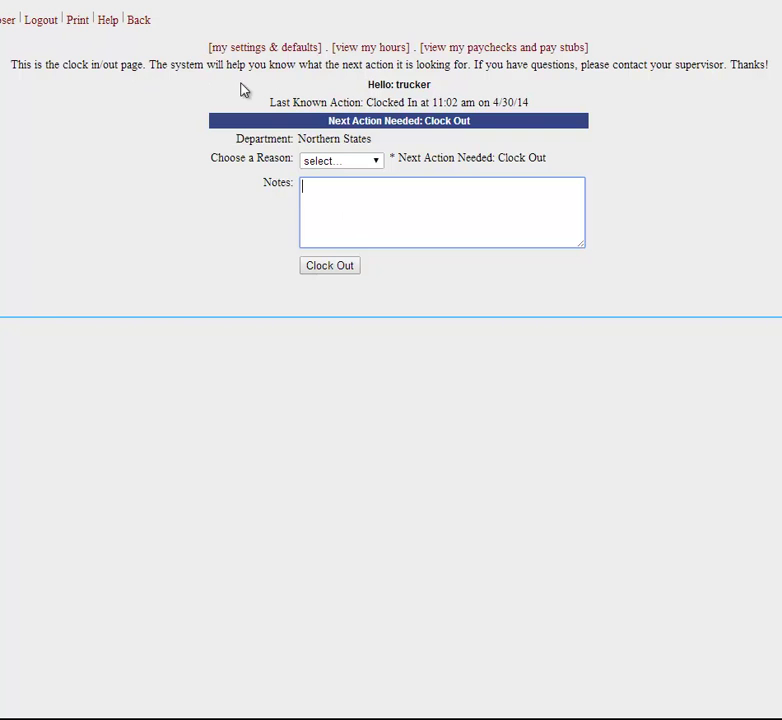
left_click(34, 22)
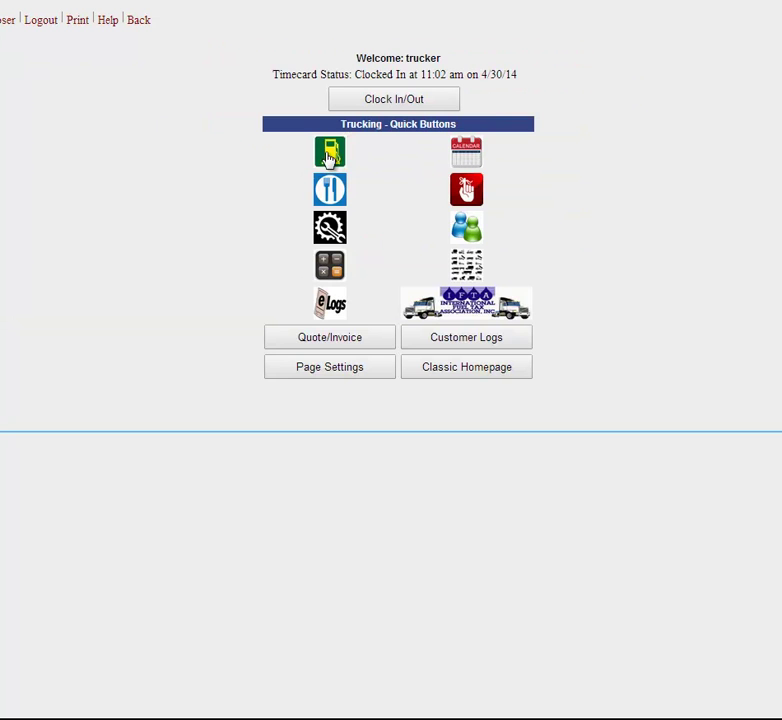
Start a fuel receipt with amount 250.00, 40 gallons and odometer 123445
left_click(329, 155)
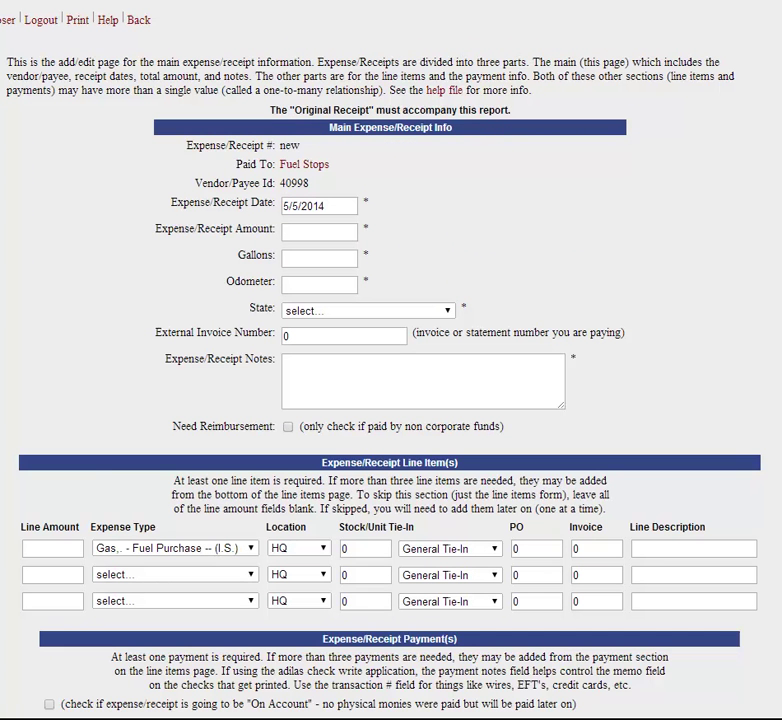
left_click(295, 233)
type("250.00")
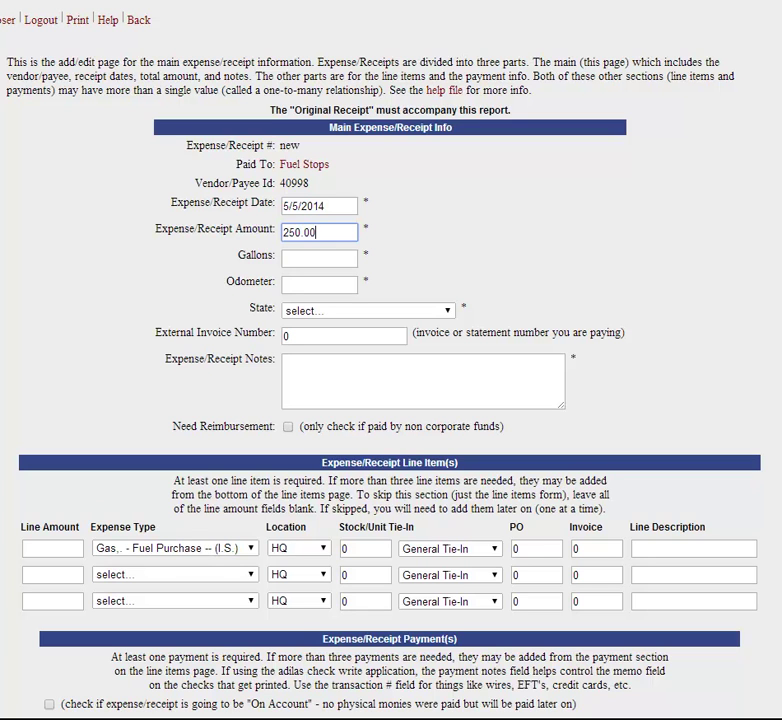
left_click(328, 256)
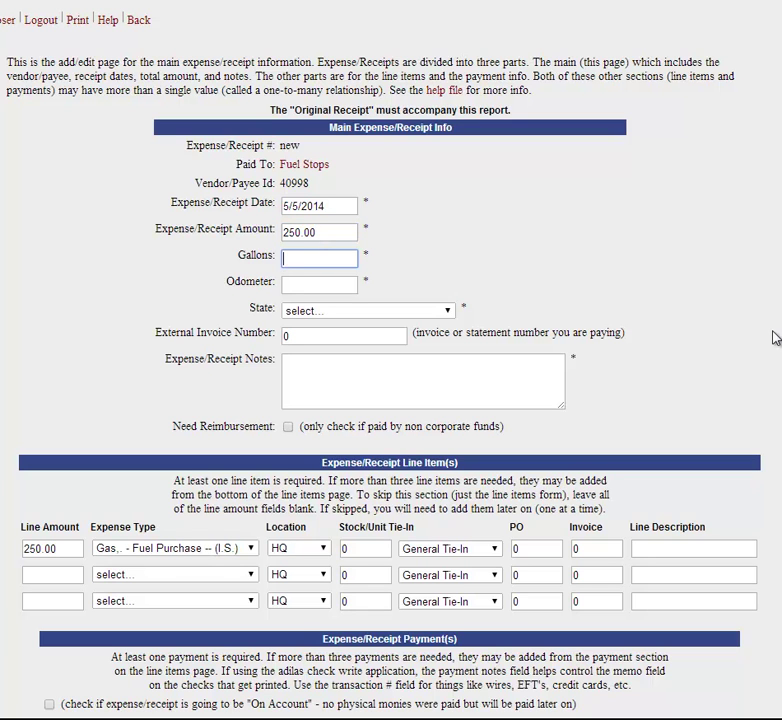
type("40")
left_click(323, 285)
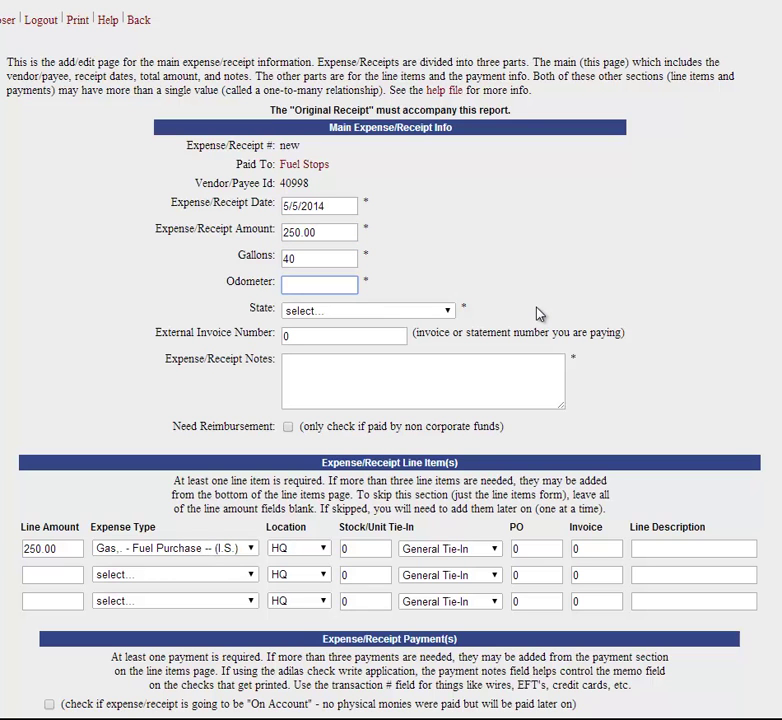
type("123445")
Set the fuel state to Arkansas and note 'Joe's Fuel Stop', fixing the 'Fule' typo
left_click(450, 316)
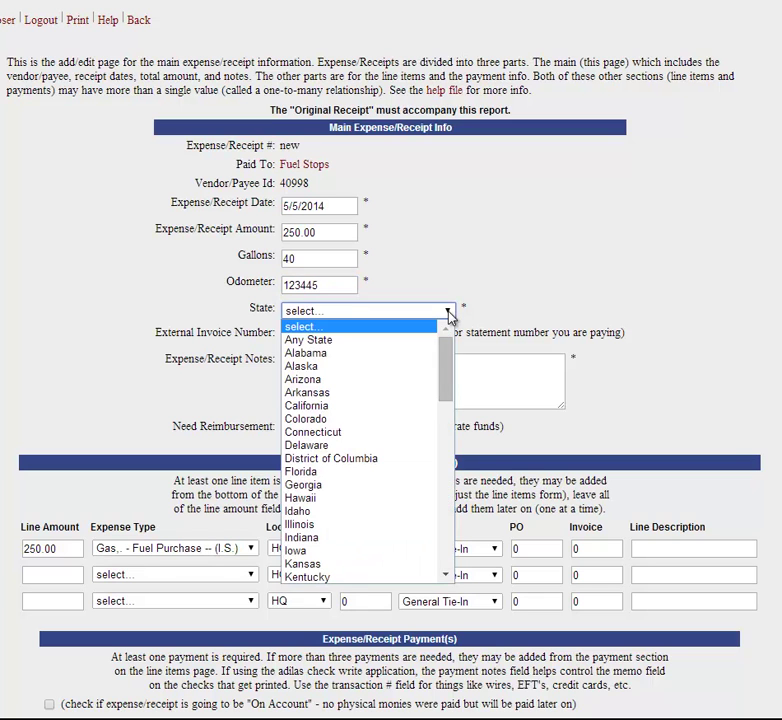
left_click(352, 394)
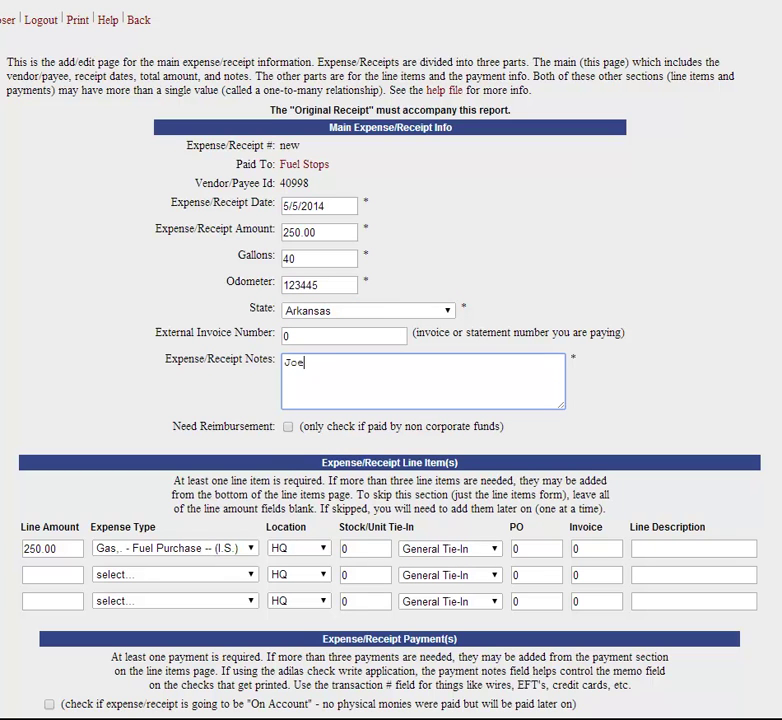
type("s Fule Stop")
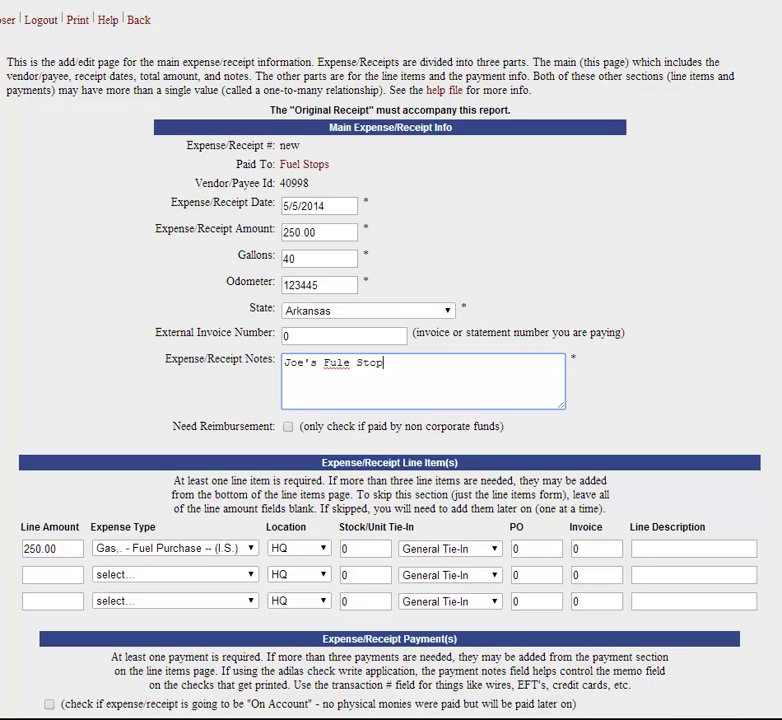
double_click(347, 363)
type("Fuel")
left_click(700, 369)
Record the $250.00 payment as Visa and save the fuel receipt as expense/receipt 46
scroll(708, 363, "down", 3)
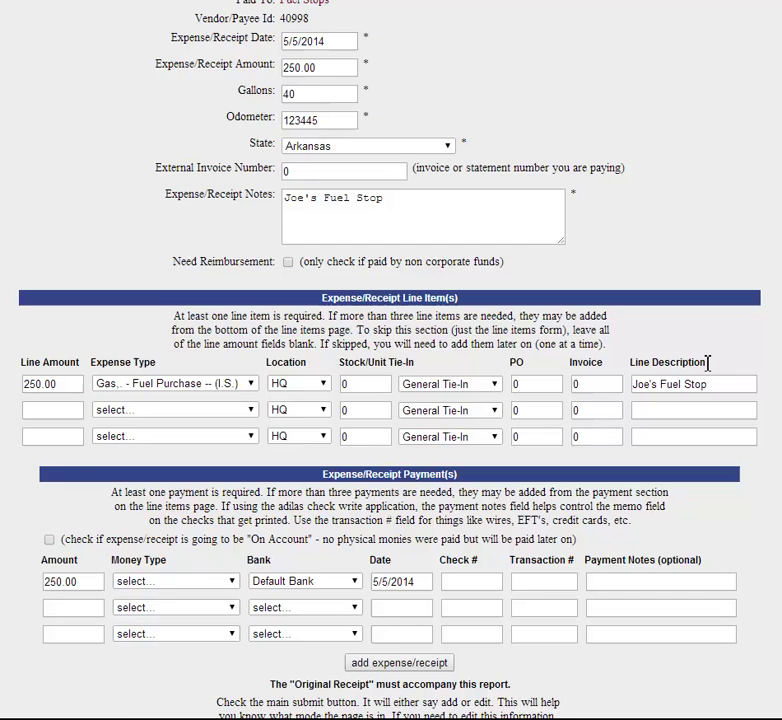
scroll(707, 366, "up", 3)
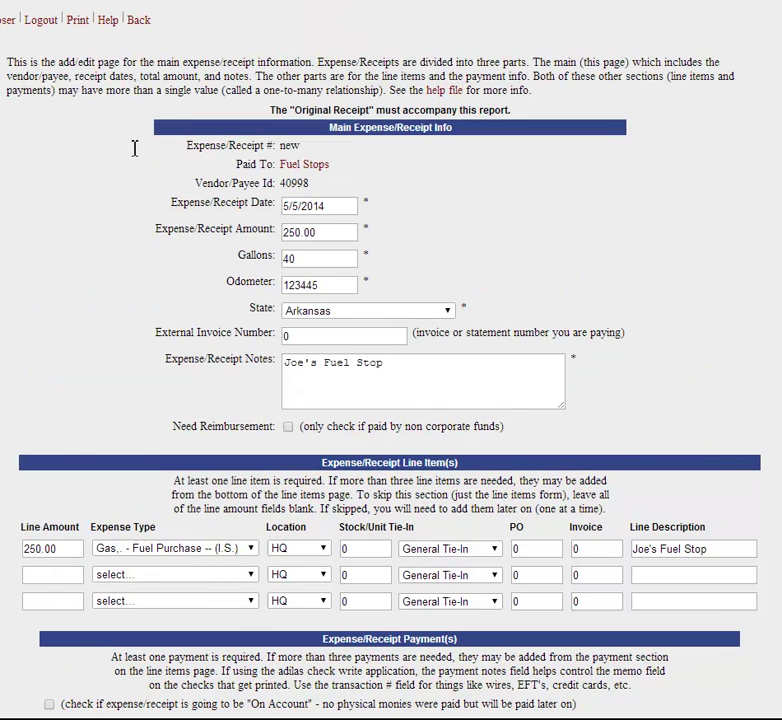
scroll(345, 332, "down", 2)
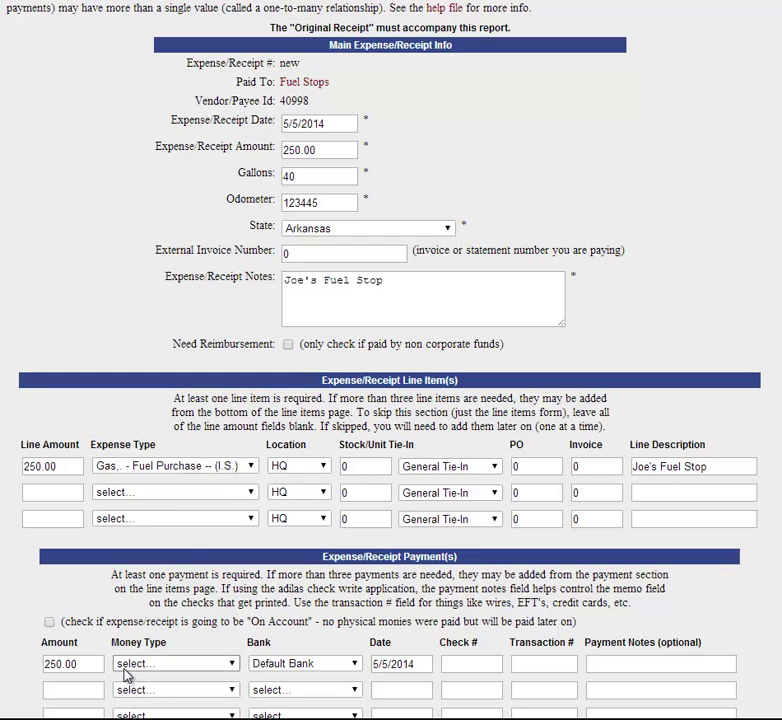
left_click(231, 665)
scroll(214, 646, "down", 3)
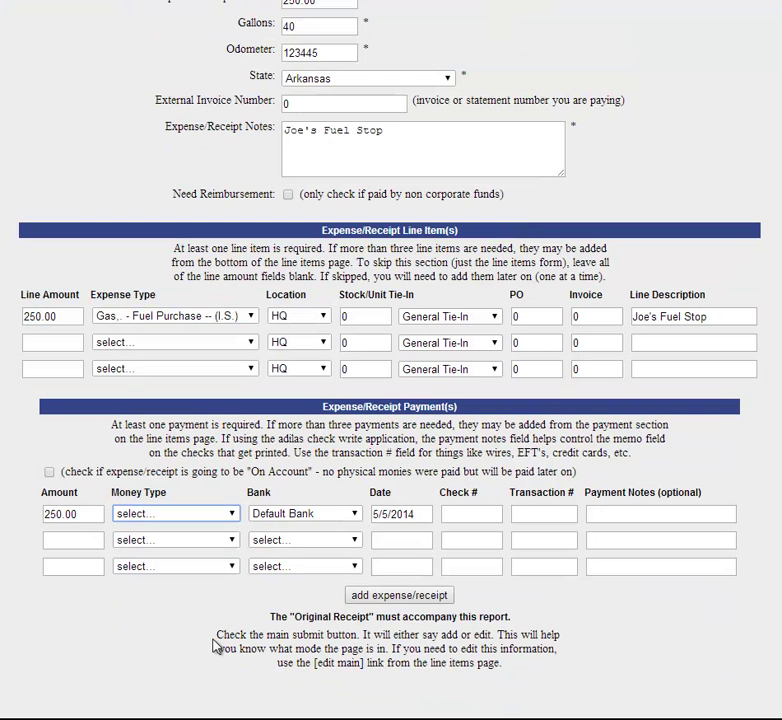
left_click(232, 518)
key("t")
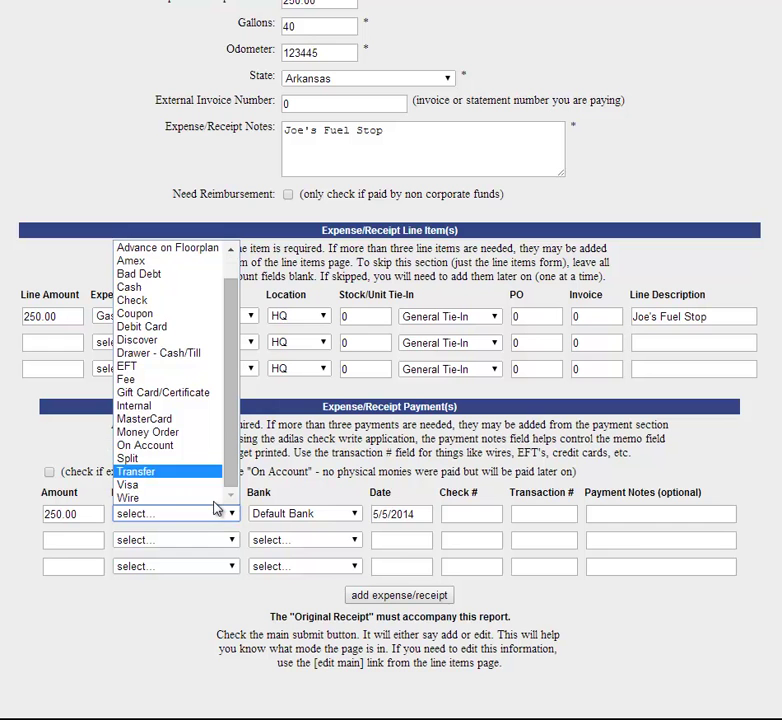
left_click(180, 486)
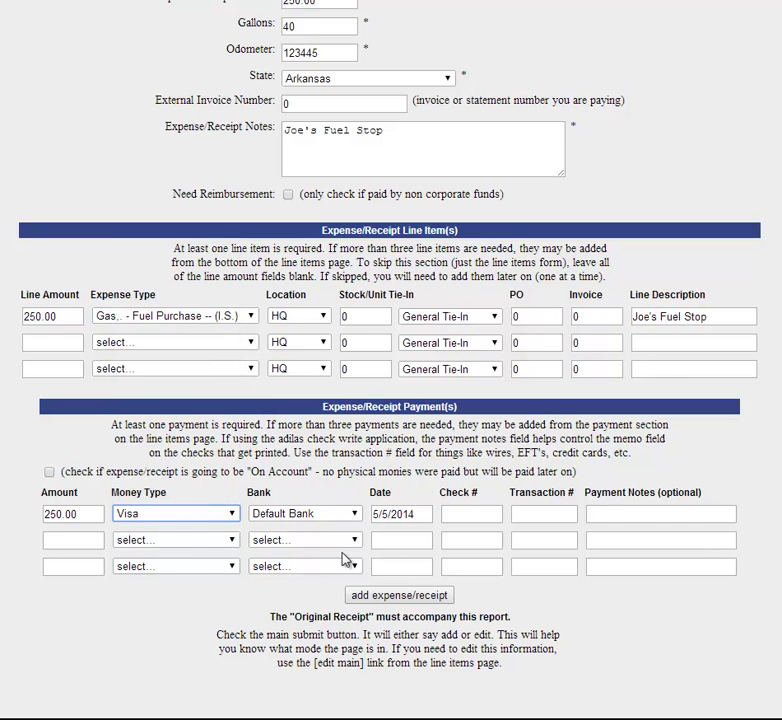
left_click(436, 597)
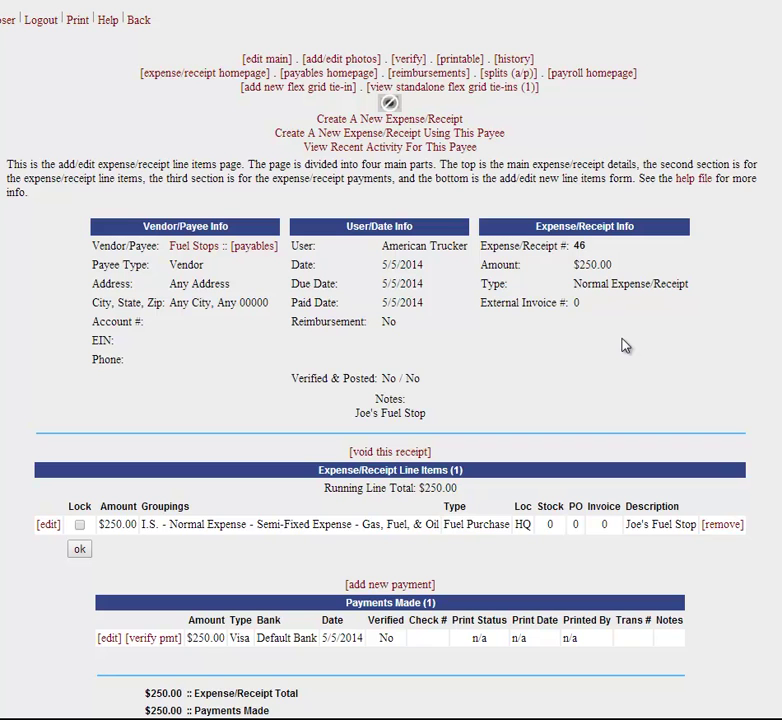
Go back from the receipt 46 line items to the filled-in fuel receipt form
scroll(608, 361, "down", 2)
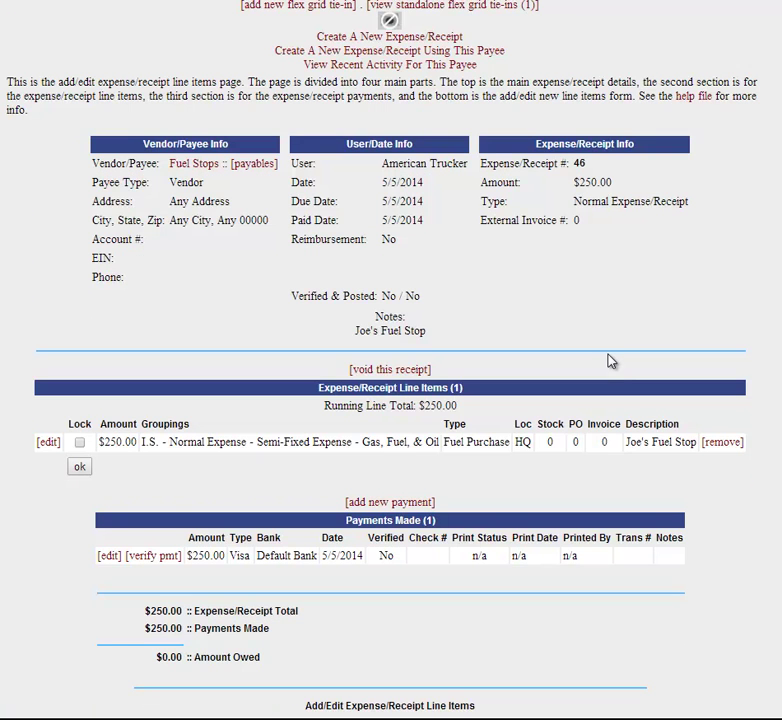
scroll(608, 361, "up", 2)
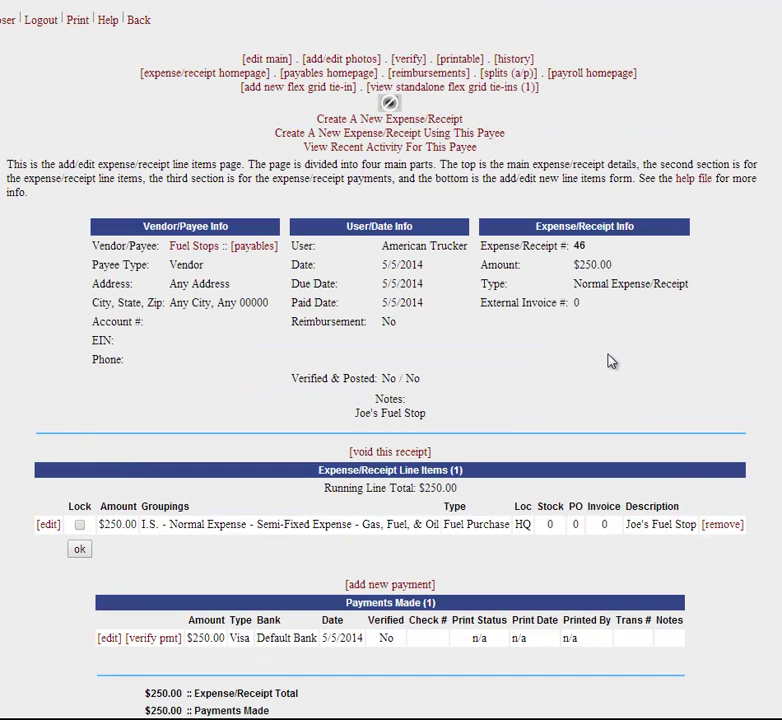
left_click(138, 20)
scroll(145, 80, "up", 1)
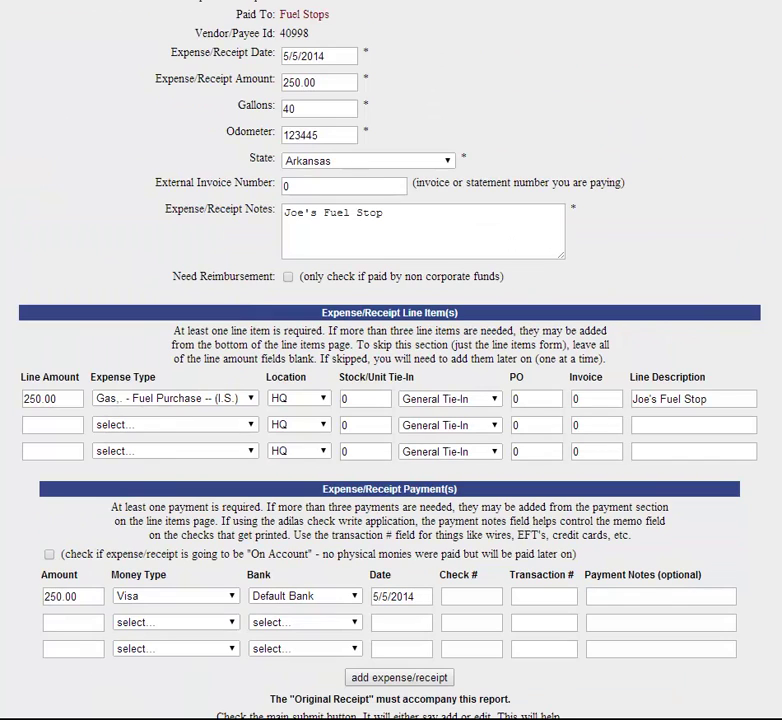
scroll(62, 55, "up", 1)
scroll(62, 55, "up", 1)
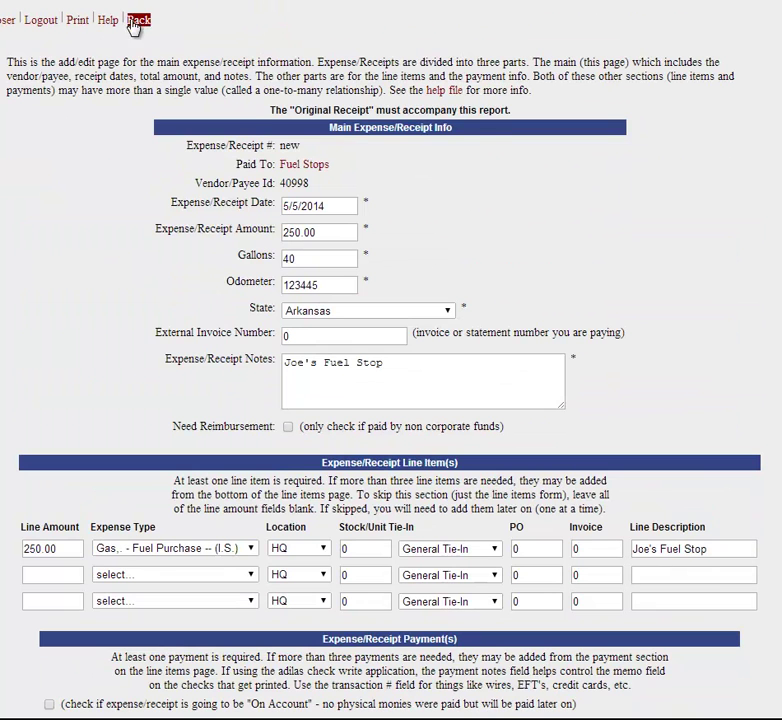
Return to the dashboard, open the May 2014 calendar, and start a new Driver Note entry
left_click(139, 21)
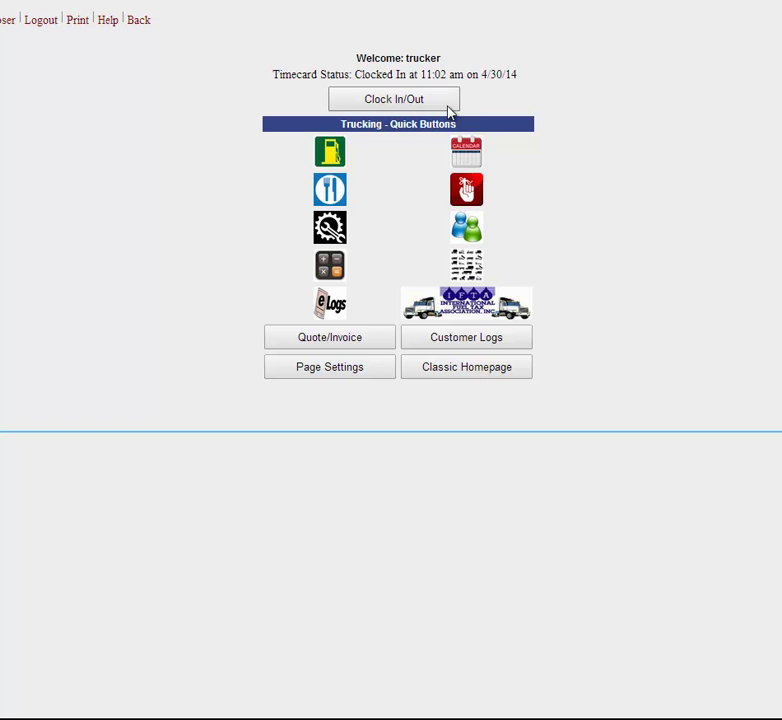
left_click(473, 155)
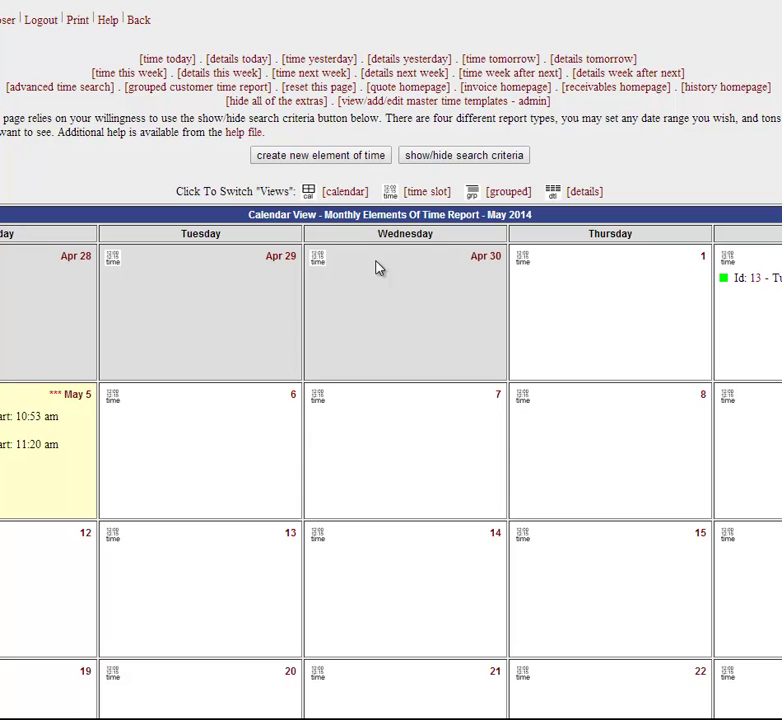
double_click(582, 312)
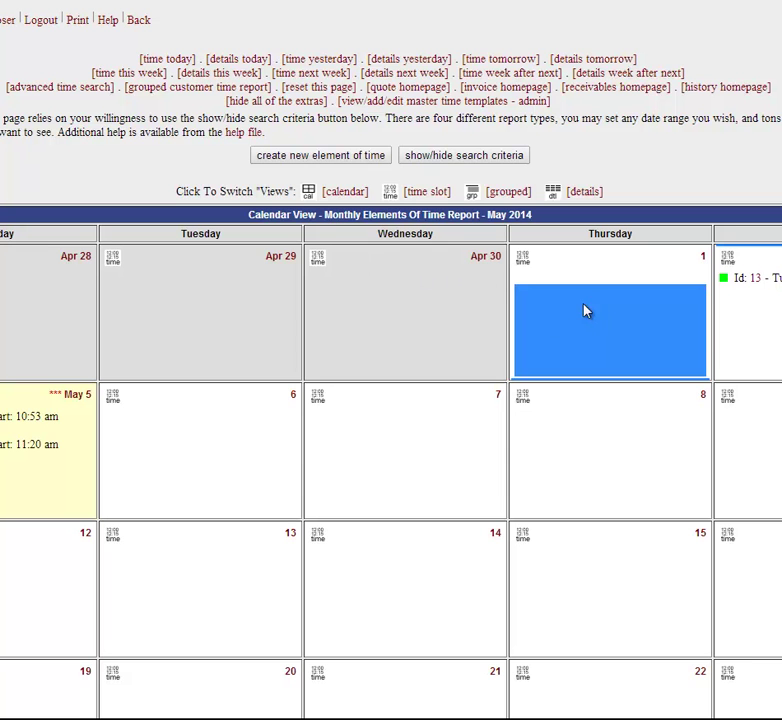
left_click(268, 152)
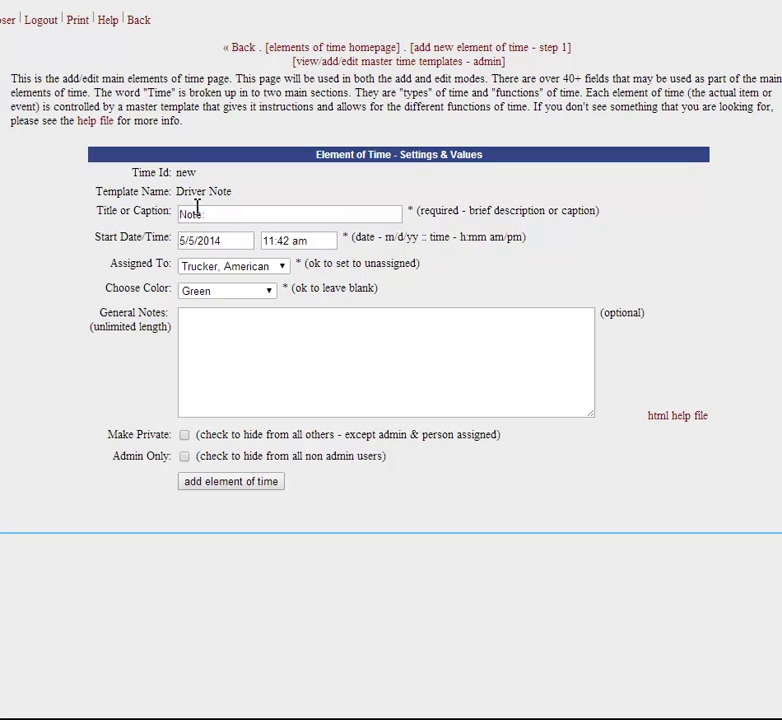
Abandon the unsaved driver note form and return to the May 2014 monthly calendar
left_click_drag(213, 218, 100, 217)
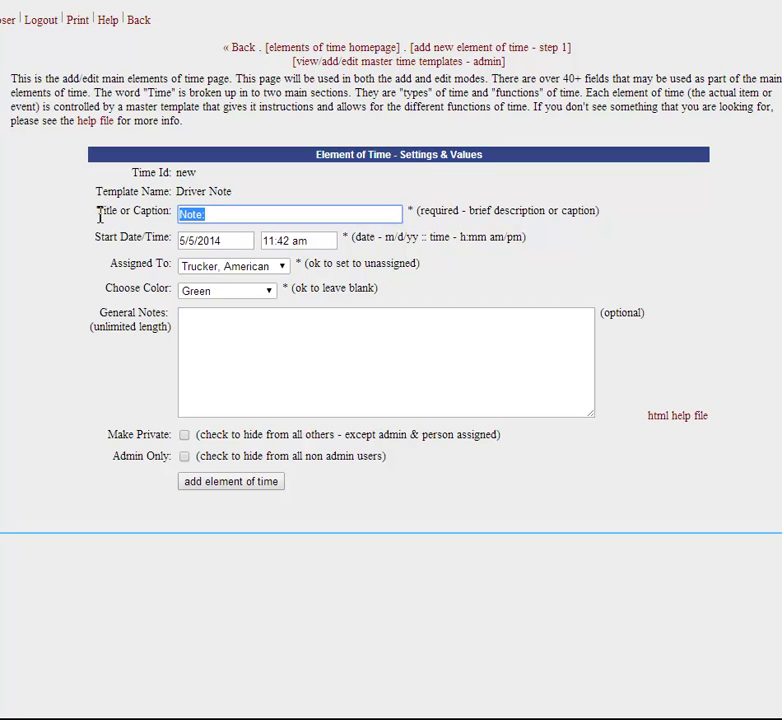
left_click(310, 346)
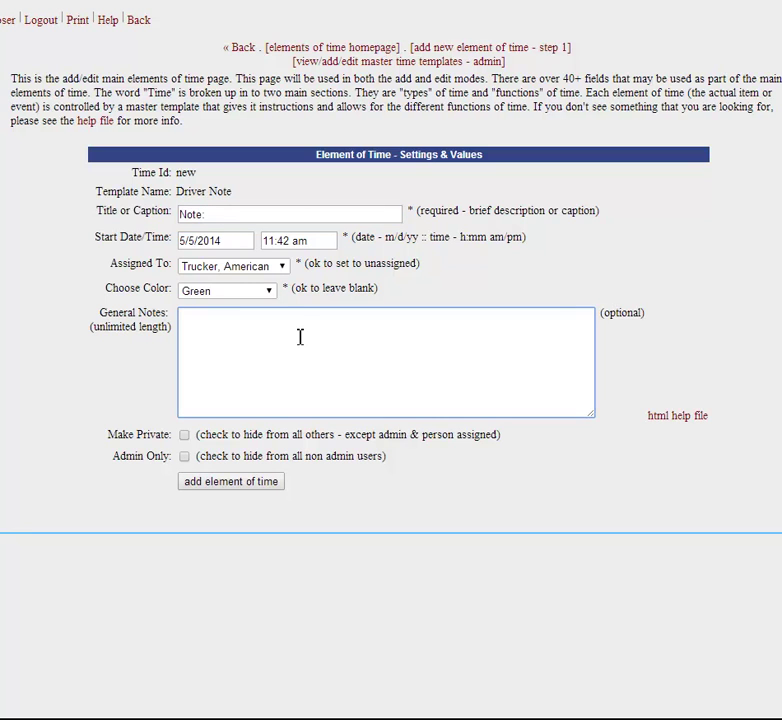
left_click(270, 291)
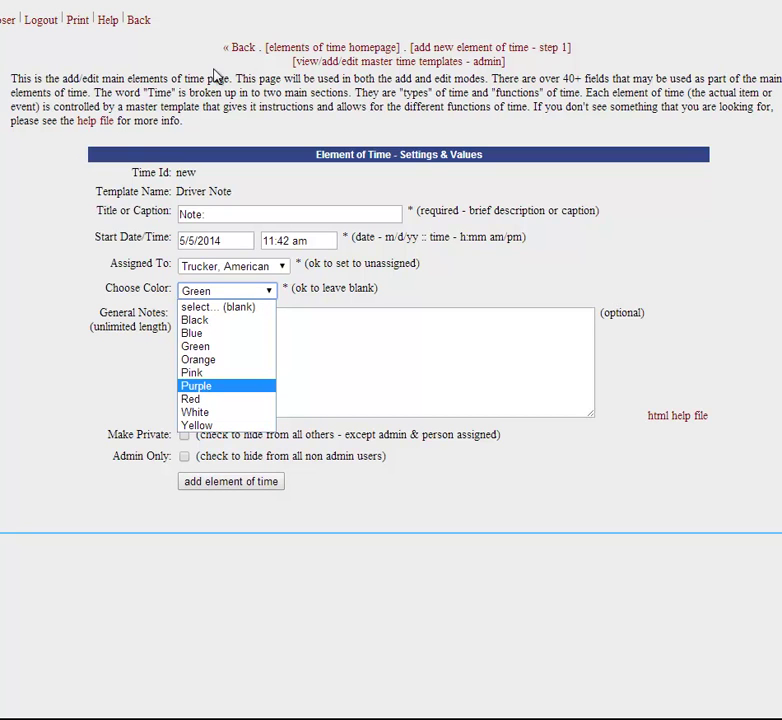
left_click(240, 48)
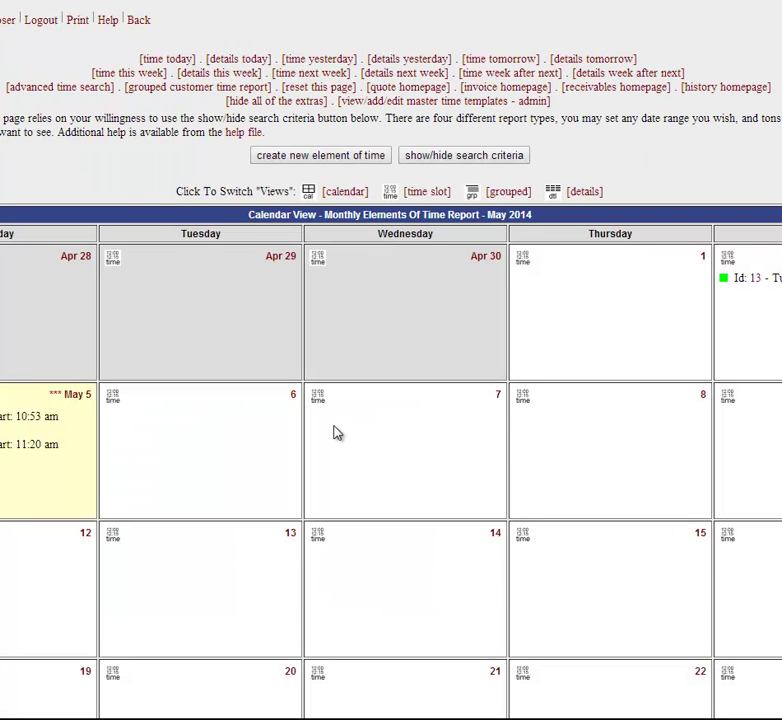
scroll(578, 364, "down", 1)
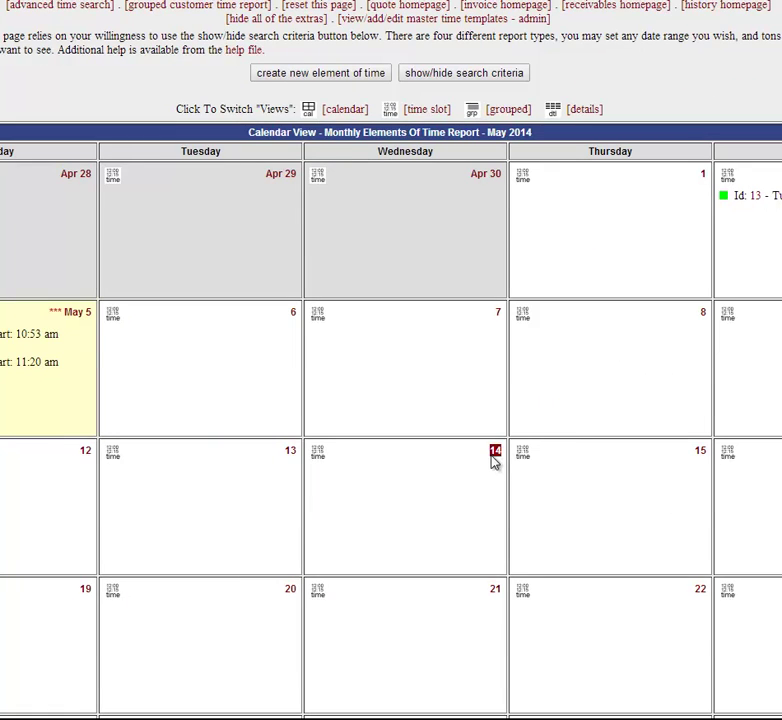
scroll(494, 457, "up", 1)
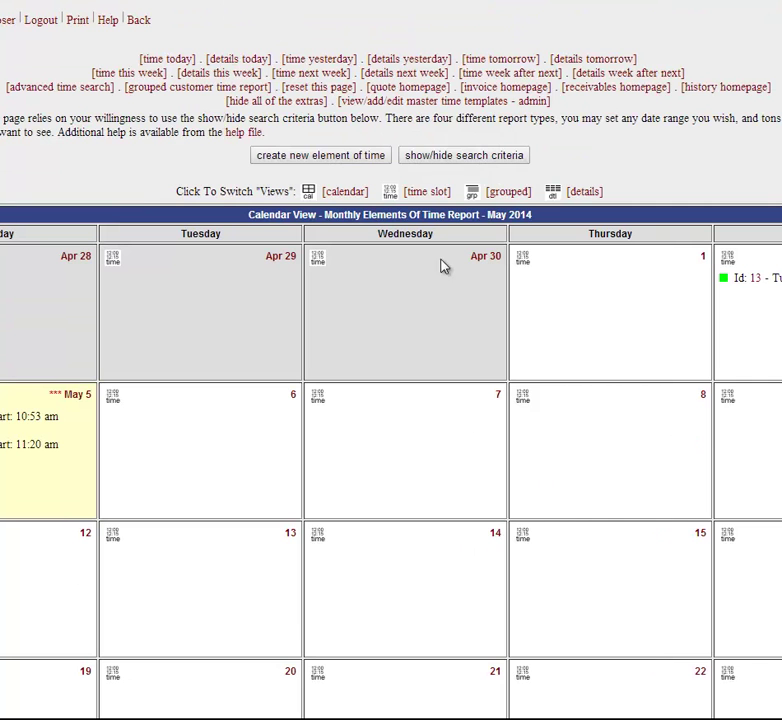
Return home and open a blank Food Stops meal receipt dated 5/5/2014
left_click(143, 21)
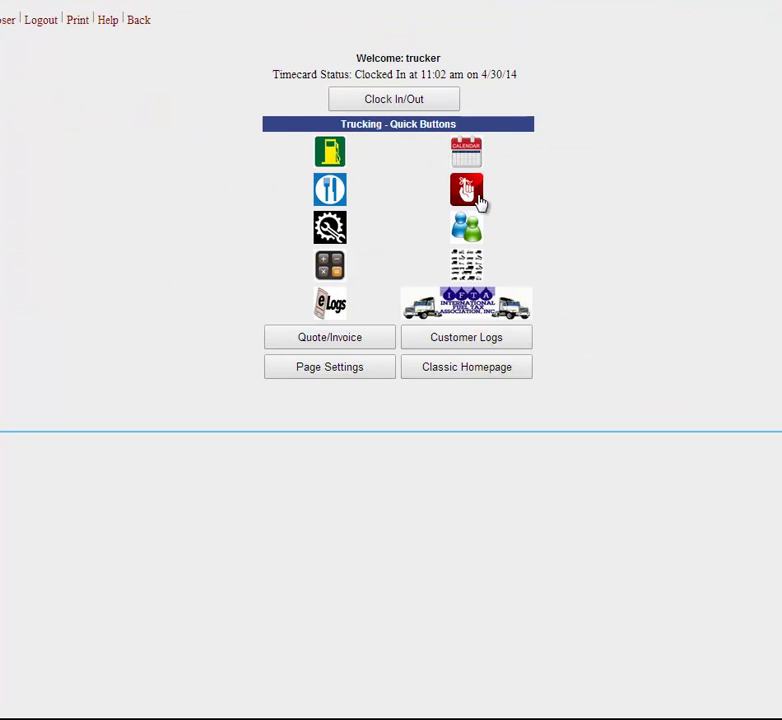
left_click(330, 198)
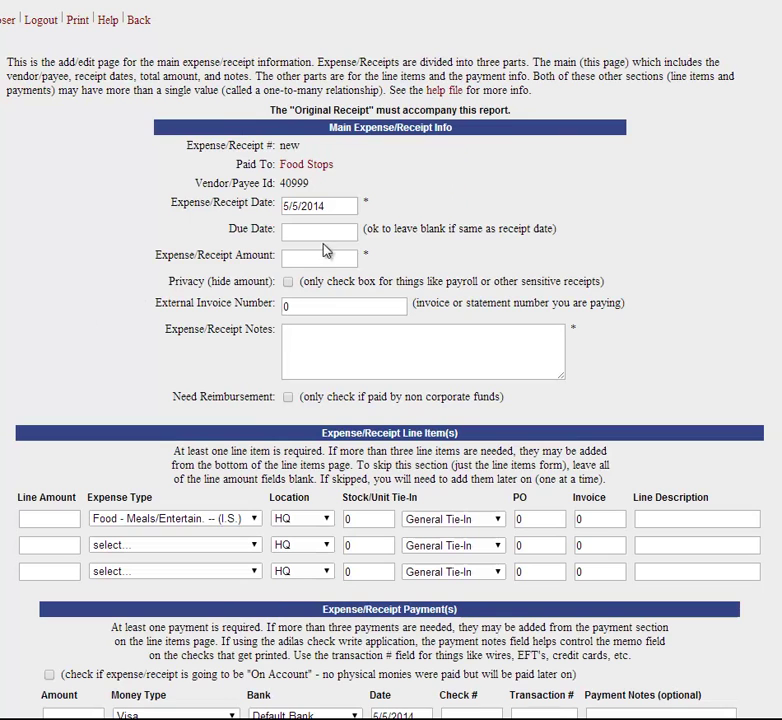
scroll(300, 325, "down", 3)
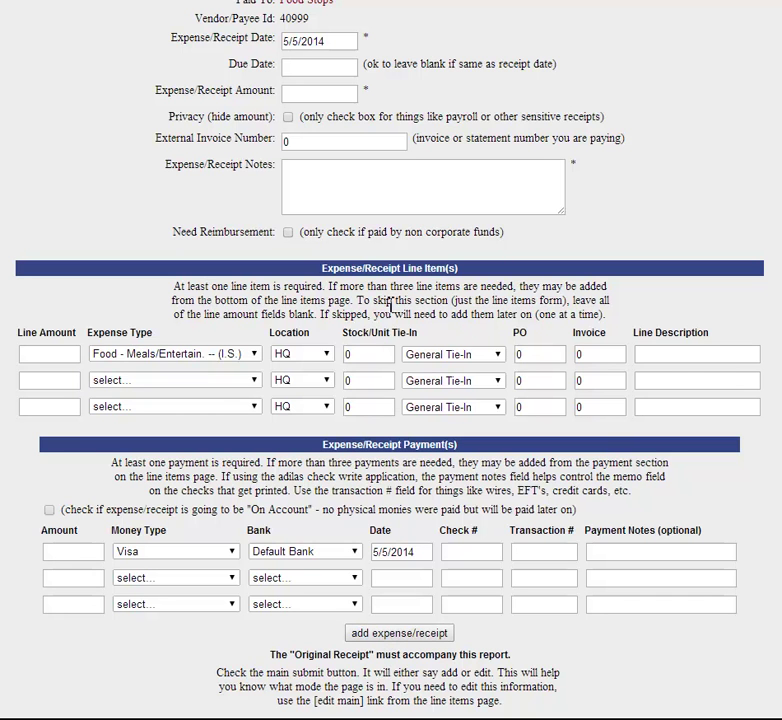
scroll(370, 290, "up", 3)
Start a new driver note from the dashboard titled 'Note: Pick PArts'
left_click(138, 20)
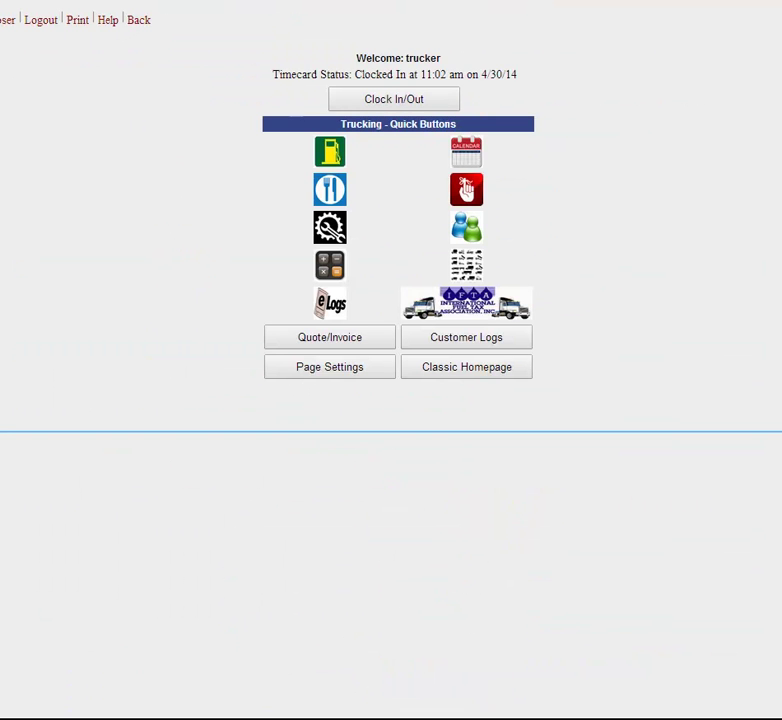
left_click(469, 195)
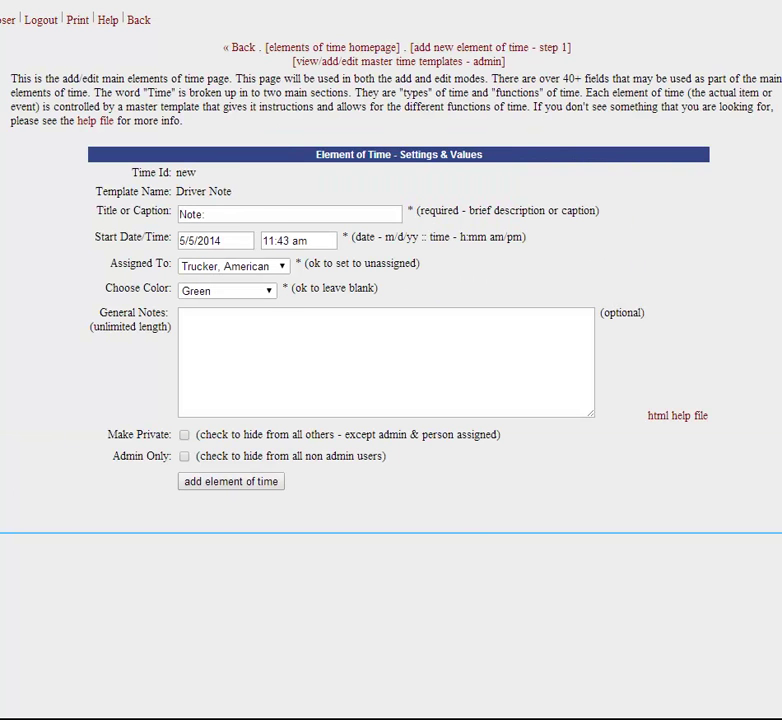
left_click(240, 218)
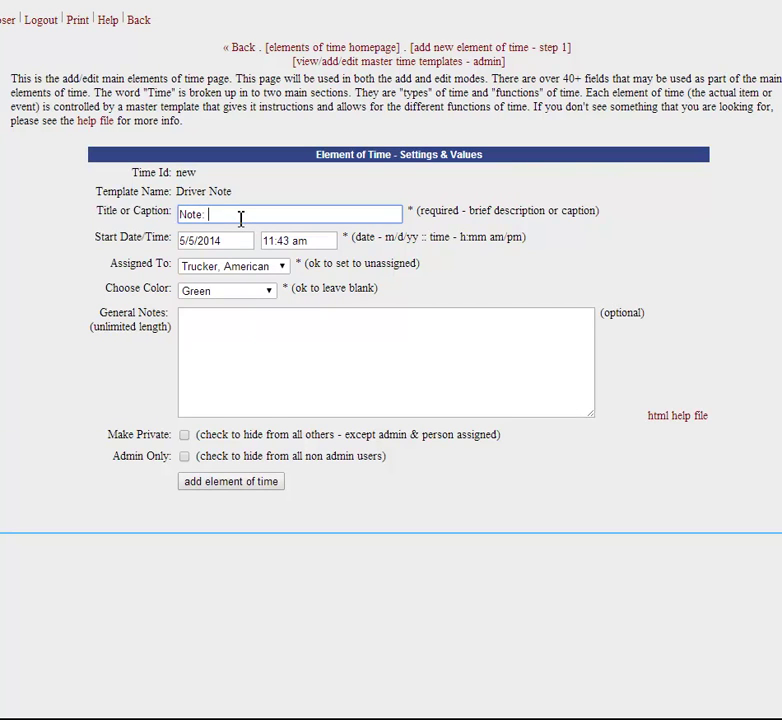
type("P")
type("ick ")
type("Up")
type(" Spar")
key("BackSpace")
key("BackSpace")
key("BackSpace")
key("BackSpace")
key("BackSpace")
type("Parts")
Keep it green, add notes 'Auto PArts', make it private, save it and return home
left_click(266, 300)
left_click(261, 342)
left_click(261, 342)
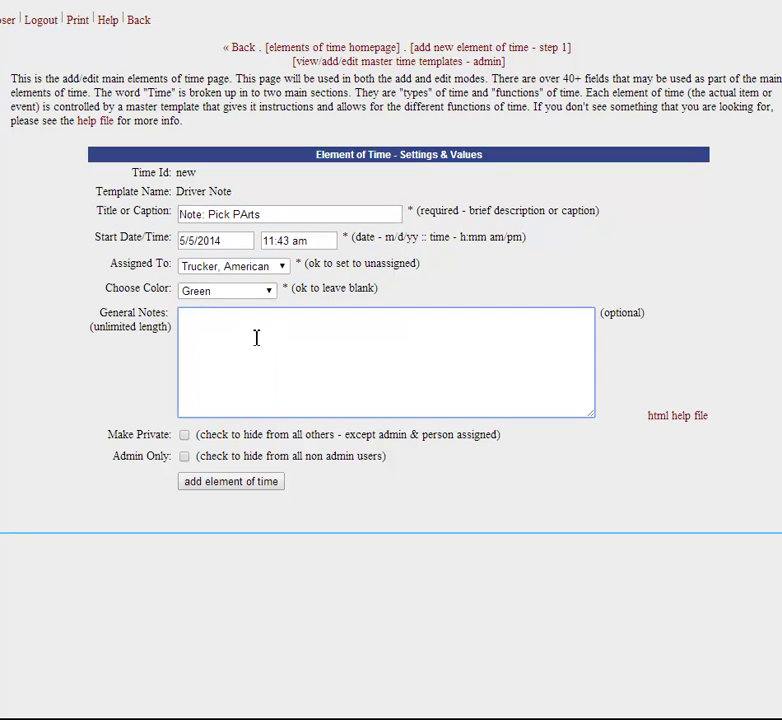
type("Auto PArts")
left_click(184, 438)
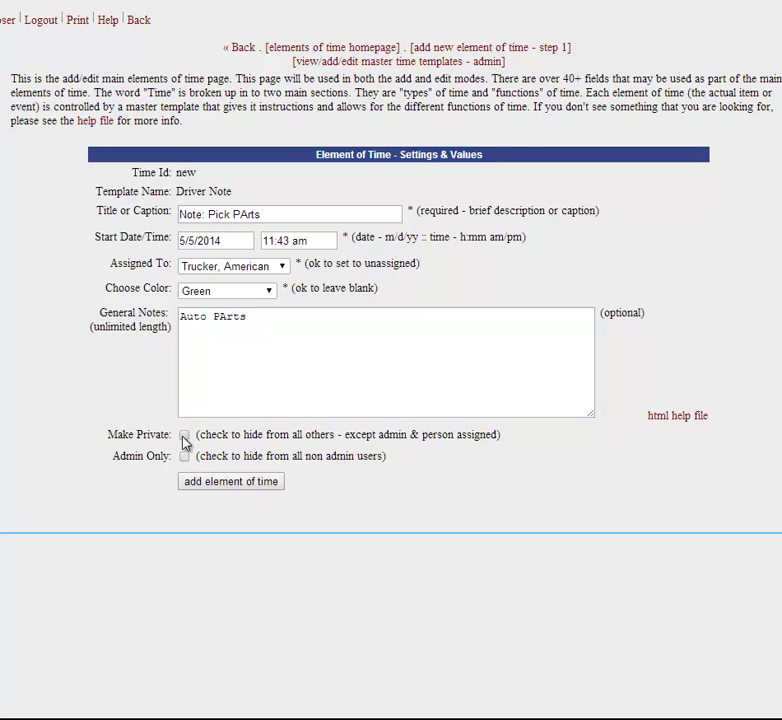
left_click(246, 487)
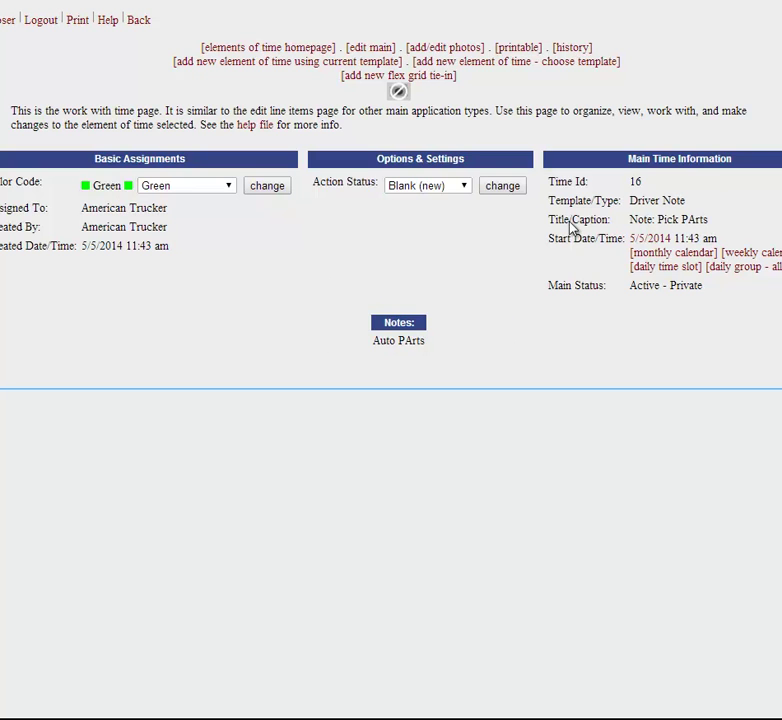
left_click(170, 61)
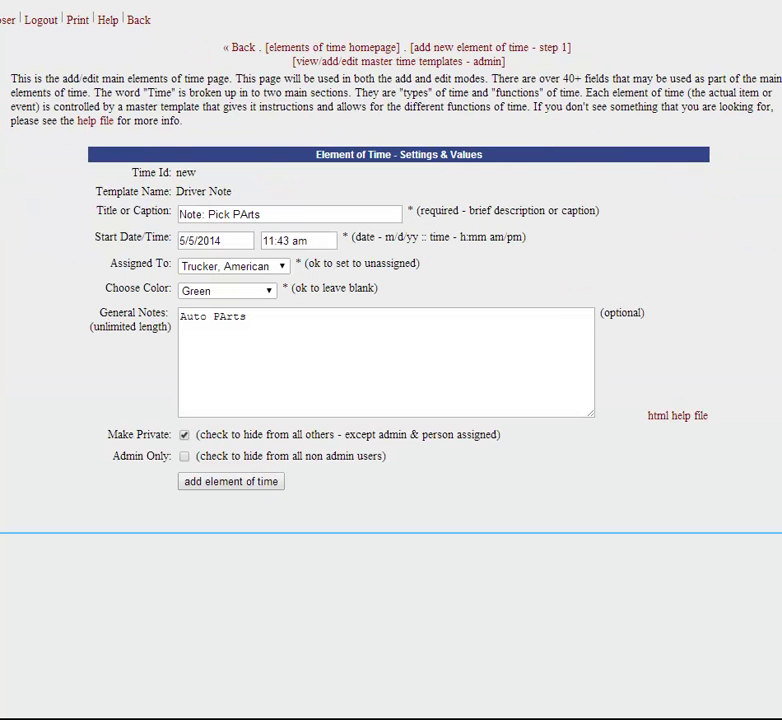
left_click(140, 24)
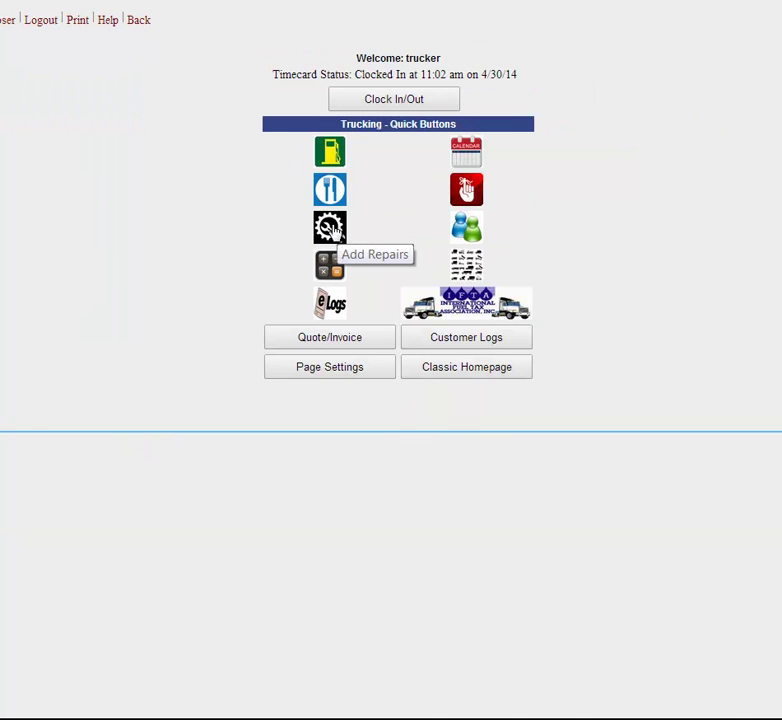
left_click(338, 232)
scroll(270, 392, "down", 2)
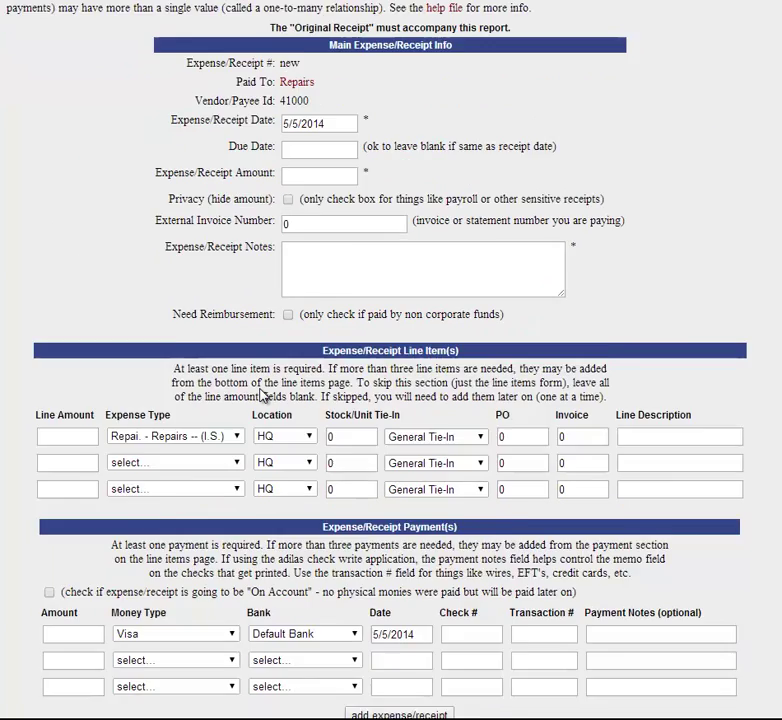
scroll(288, 366, "up", 2)
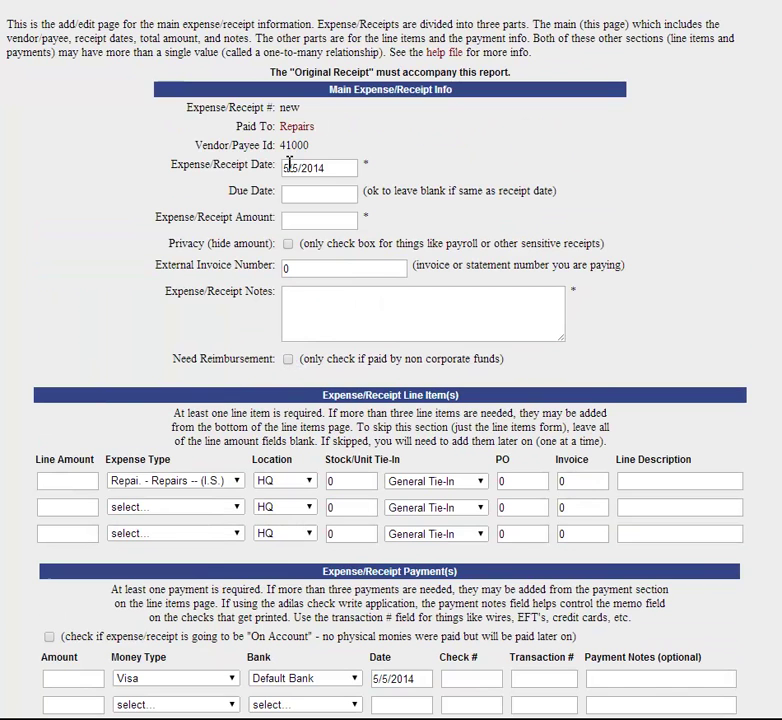
scroll(513, 620, "down", 2)
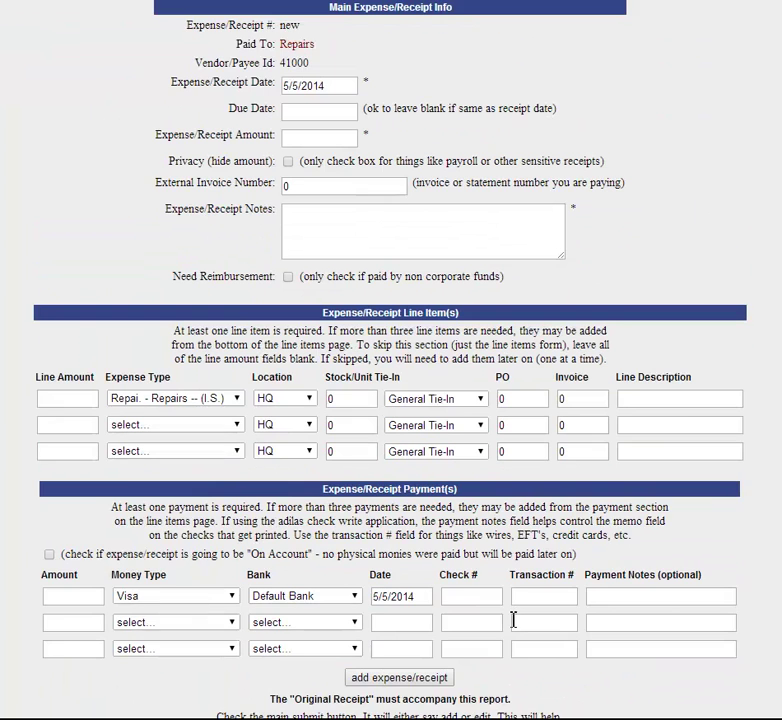
scroll(183, 558, "up", 1)
scroll(300, 228, "up", 2)
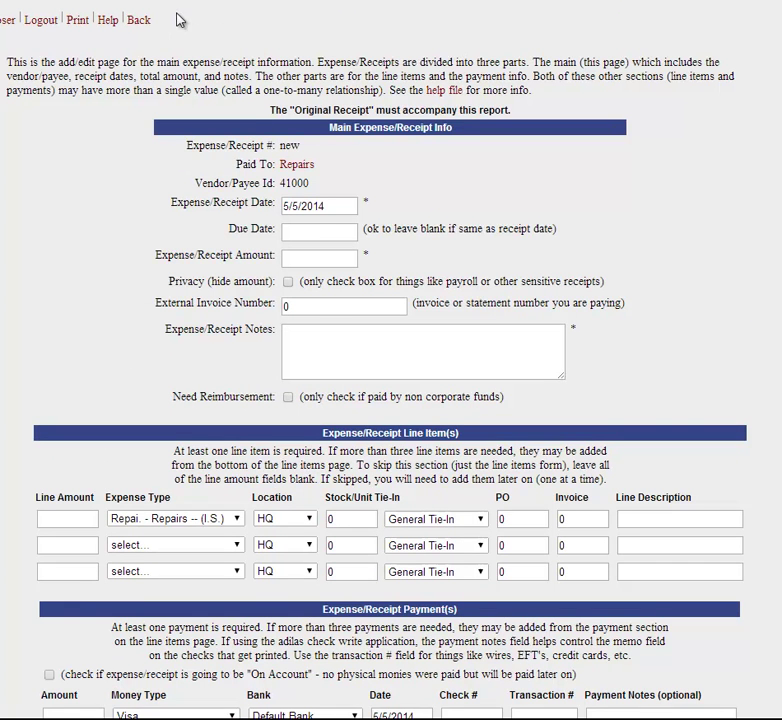
left_click(139, 20)
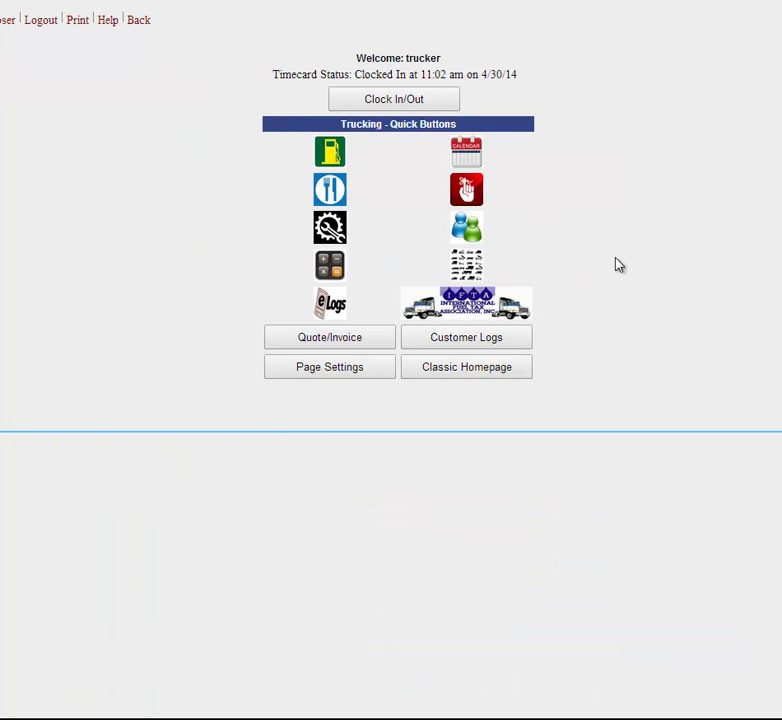
left_click(468, 230)
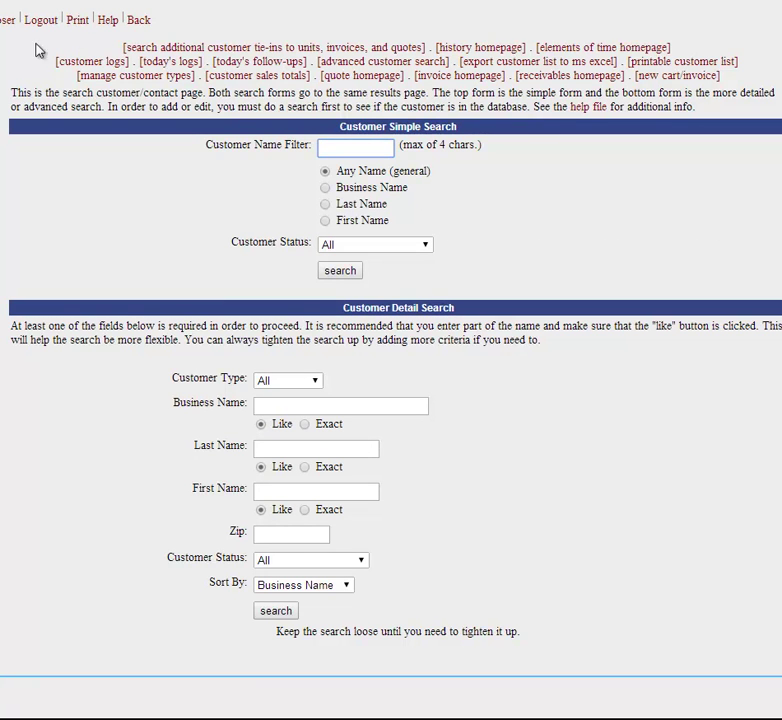
left_click(136, 24)
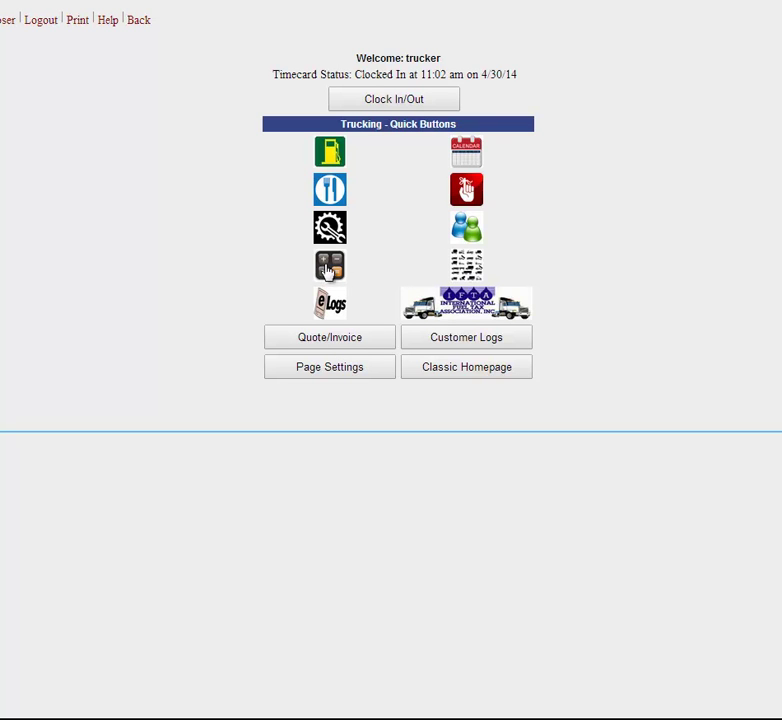
Open IFTA Statements and keep truck 115 for the 1st quarter 2014 report
left_click(481, 312)
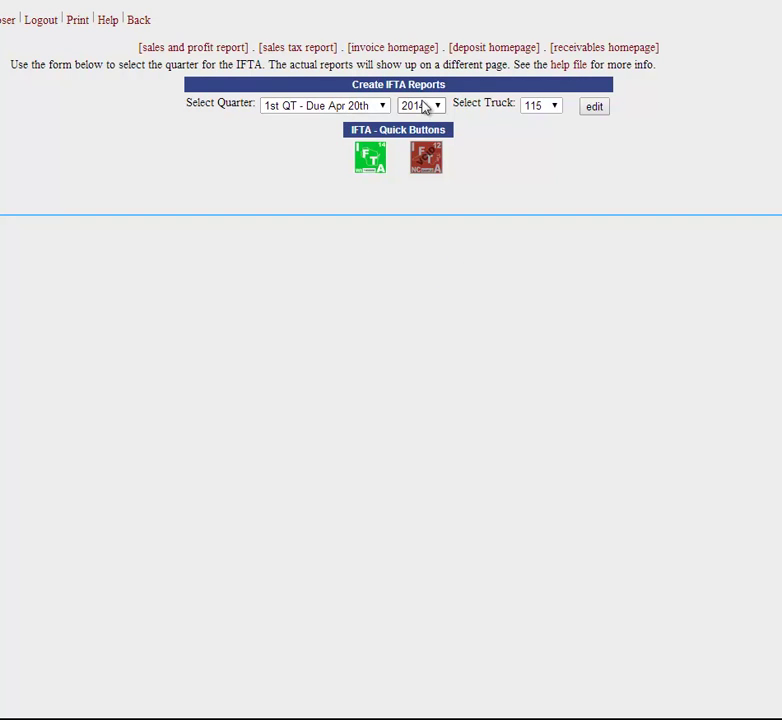
left_click(549, 105)
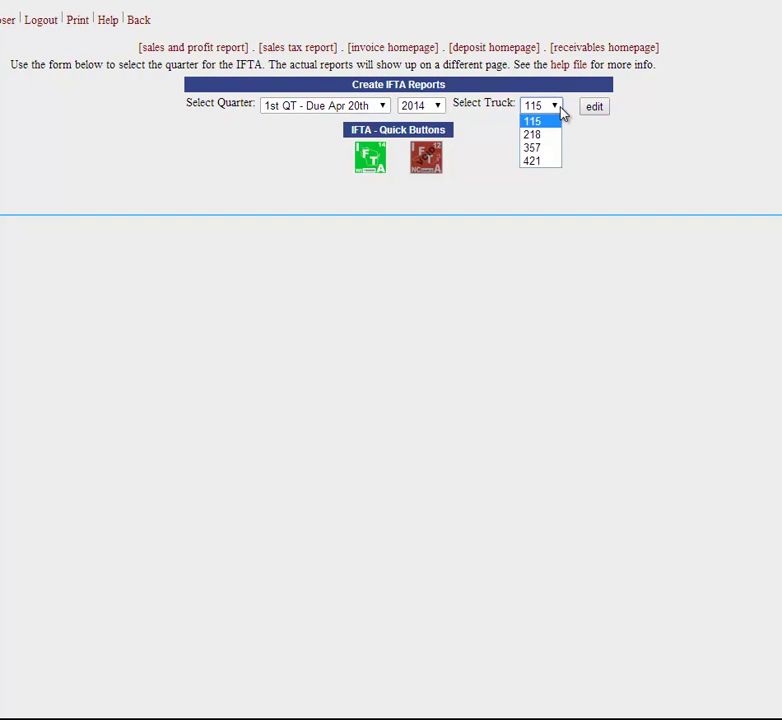
left_click(556, 109)
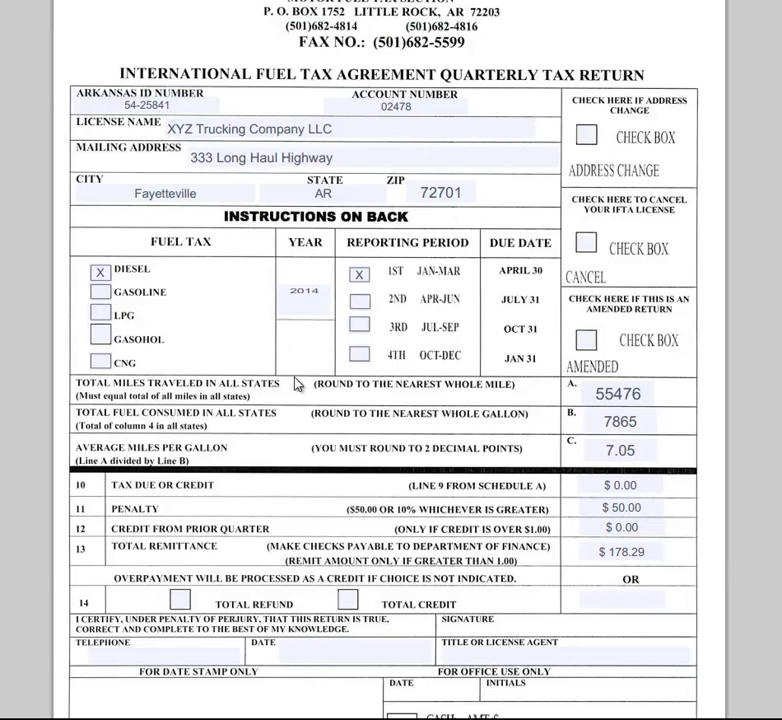
Scroll through the IFTA return to Schedule A: Missouri, 42784 taxable miles, $135.14 due
scroll(314, 402, "down", 8)
scroll(389, 412, "down", 5)
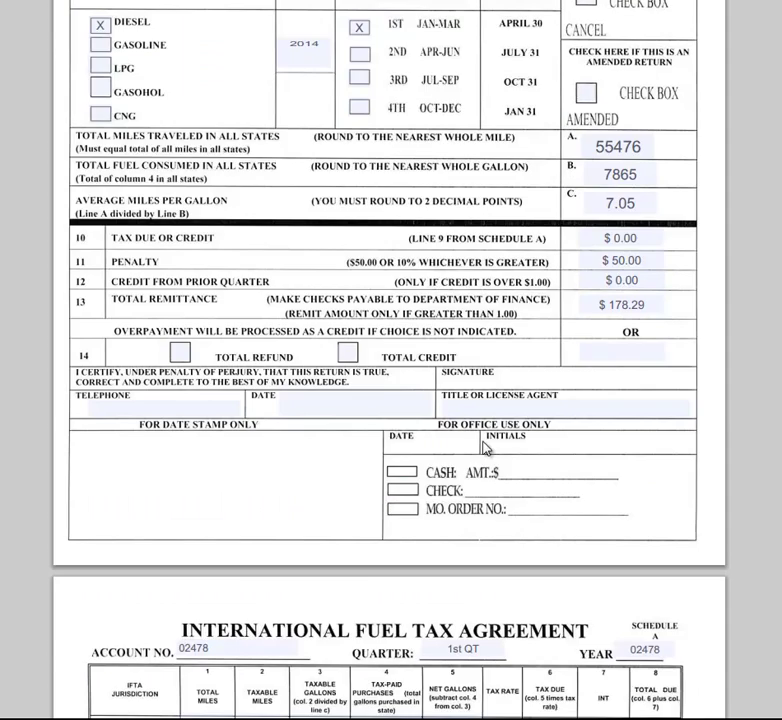
scroll(484, 446, "down", 13)
scroll(467, 431, "down", 7)
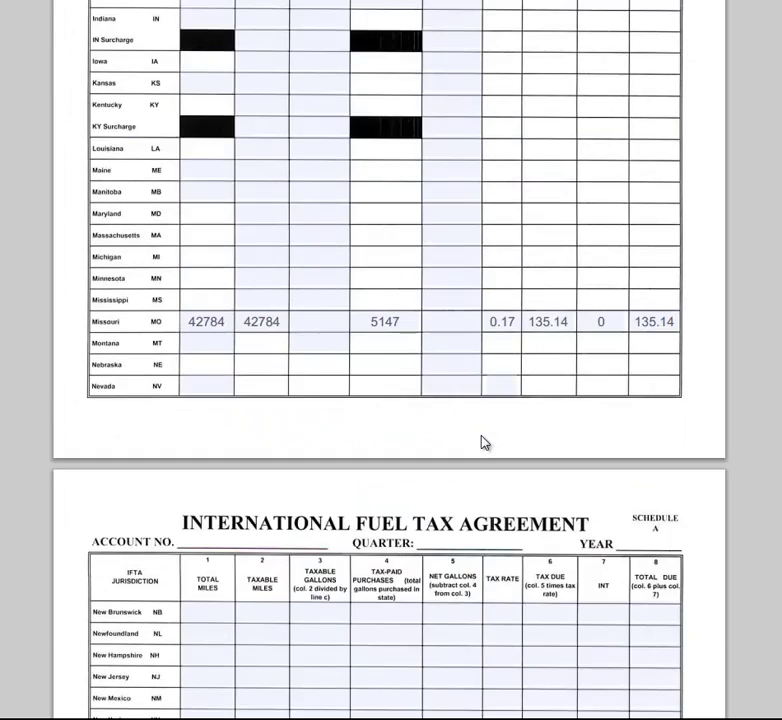
scroll(482, 438, "down", 6)
scroll(471, 431, "up", 20)
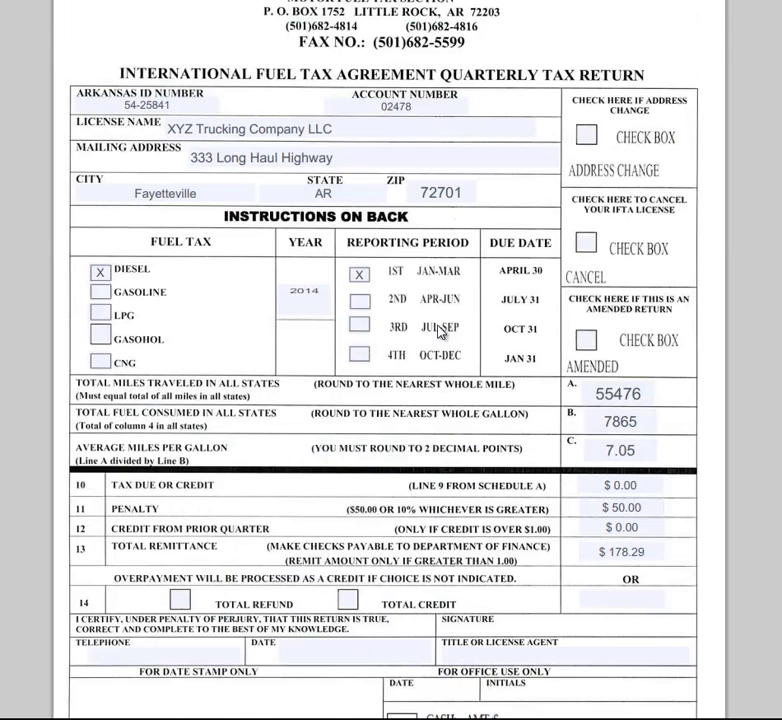